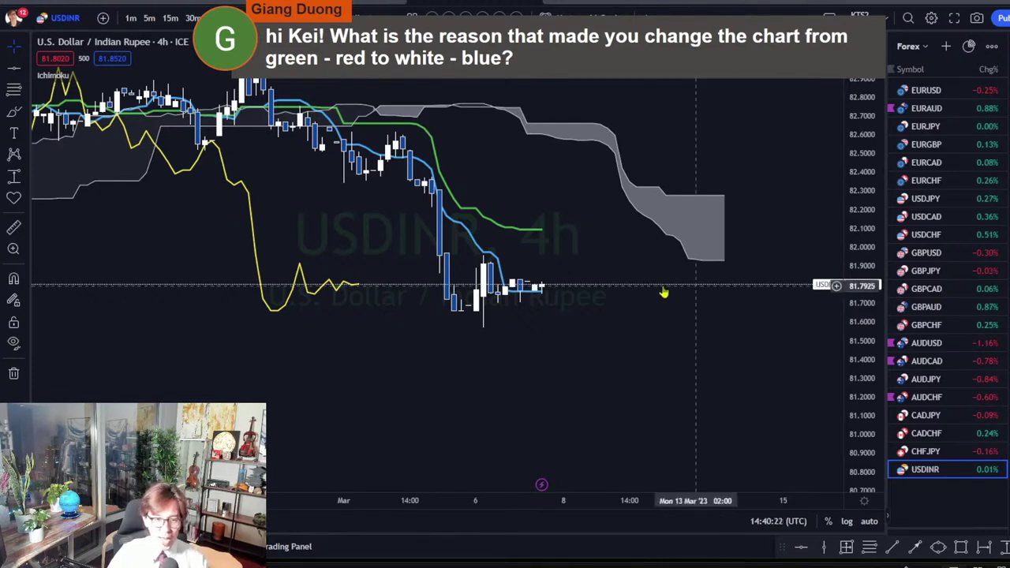
# Pan back to earlier candles and brush a red arrow along the sharp drop toward 81.9
pyautogui.hscroll(-2, 506, 325)
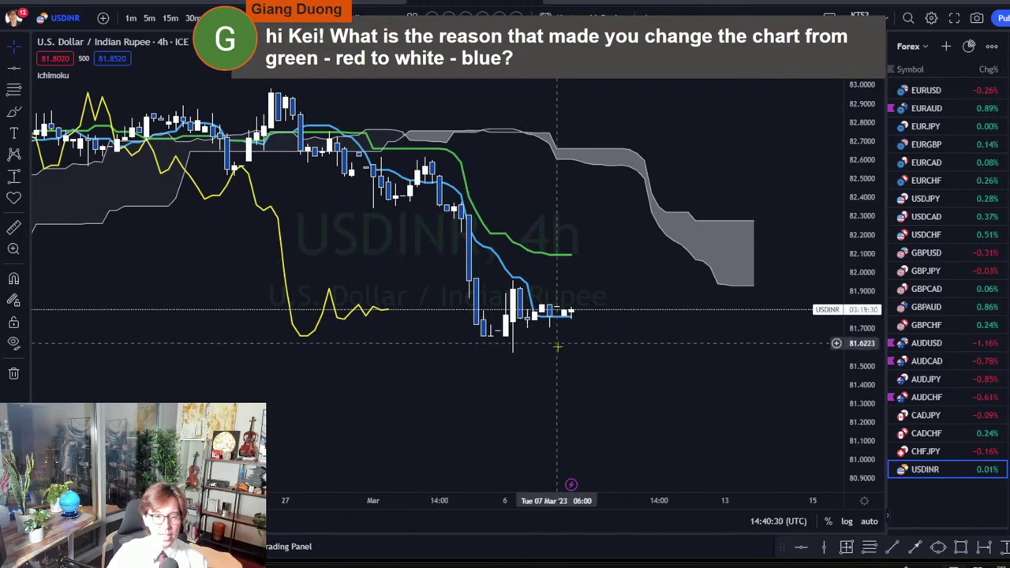
pyautogui.moveTo(582, 366); pyautogui.dragTo(634, 365)
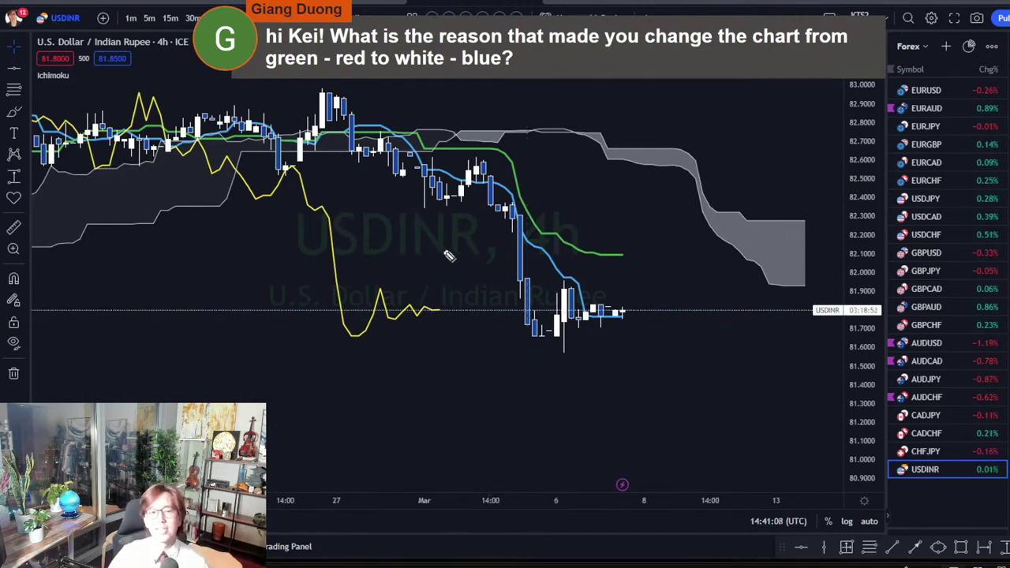
pyautogui.moveTo(483, 167); pyautogui.dragTo(529, 298)
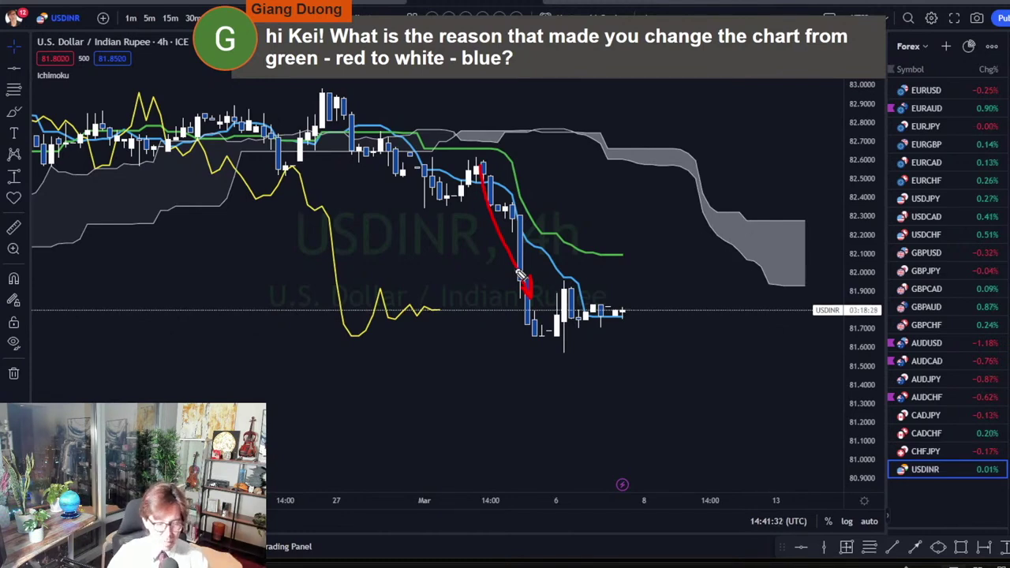
# Pan to early February and brush a red arrow up the rally from about 81.7 to 82.4
pyautogui.hscroll(-5, 339, 316)
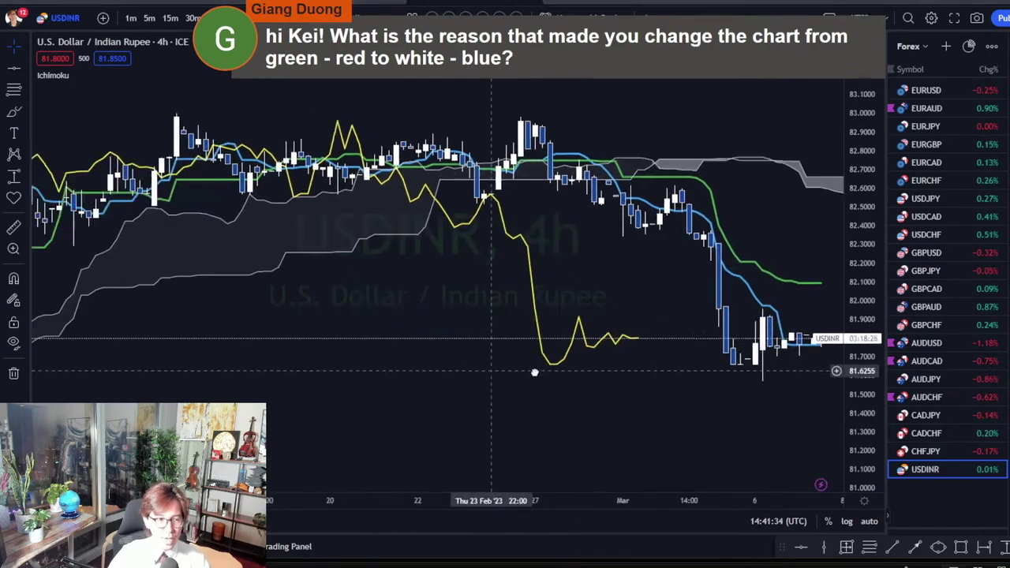
pyautogui.moveTo(203, 275); pyautogui.dragTo(537, 293)
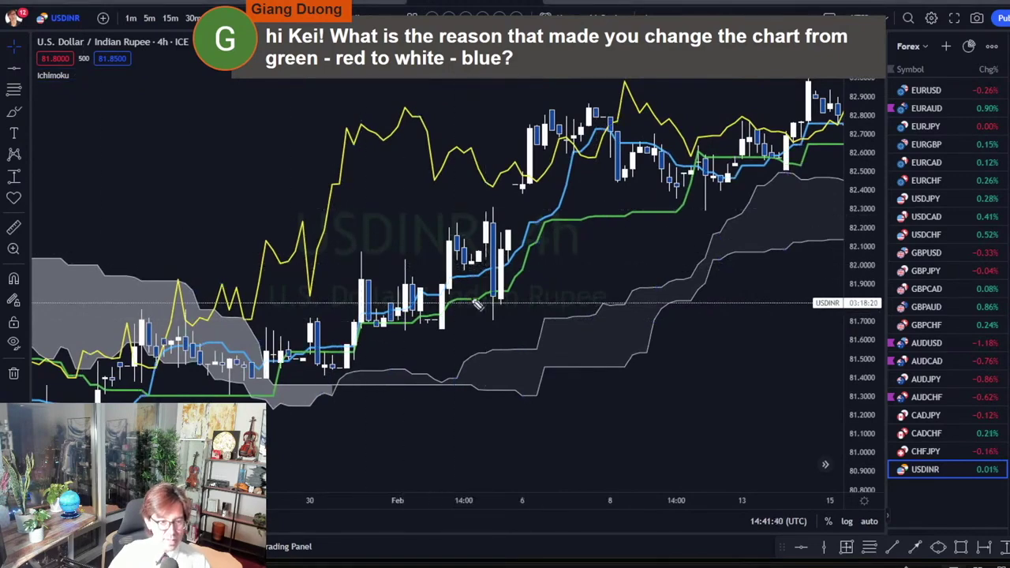
pyautogui.moveTo(394, 336)
pyautogui.mouseDown()
pyautogui.moveTo(505, 183)
pyautogui.moveTo(521, 221)
pyautogui.mouseUp()
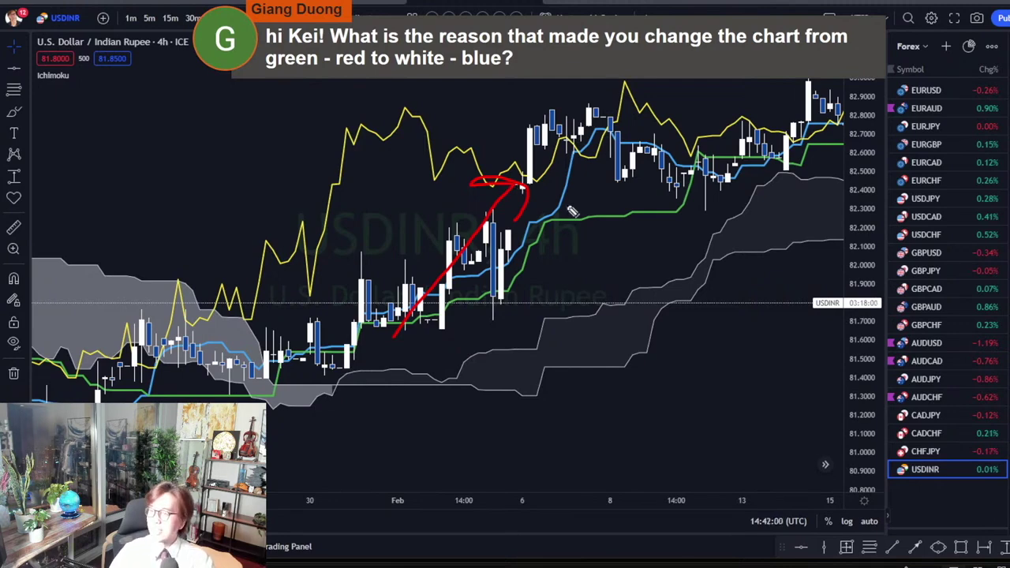
# Undo the red early-February arrow with Ctrl+Z and pan forward to the late-February–March candles
pyautogui.hotkey('ctrl', 'z')
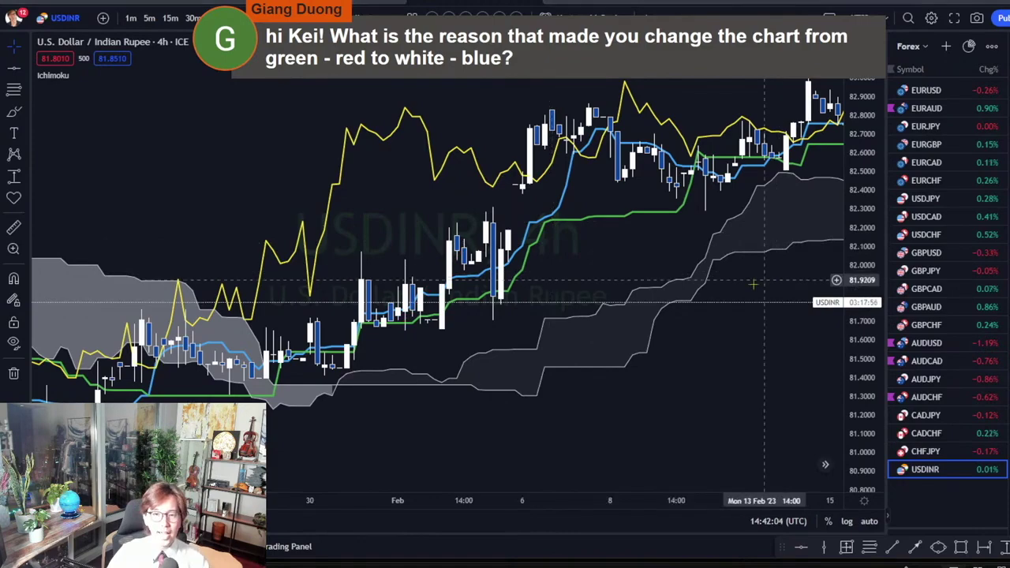
pyautogui.moveTo(768, 278); pyautogui.dragTo(365, 314)
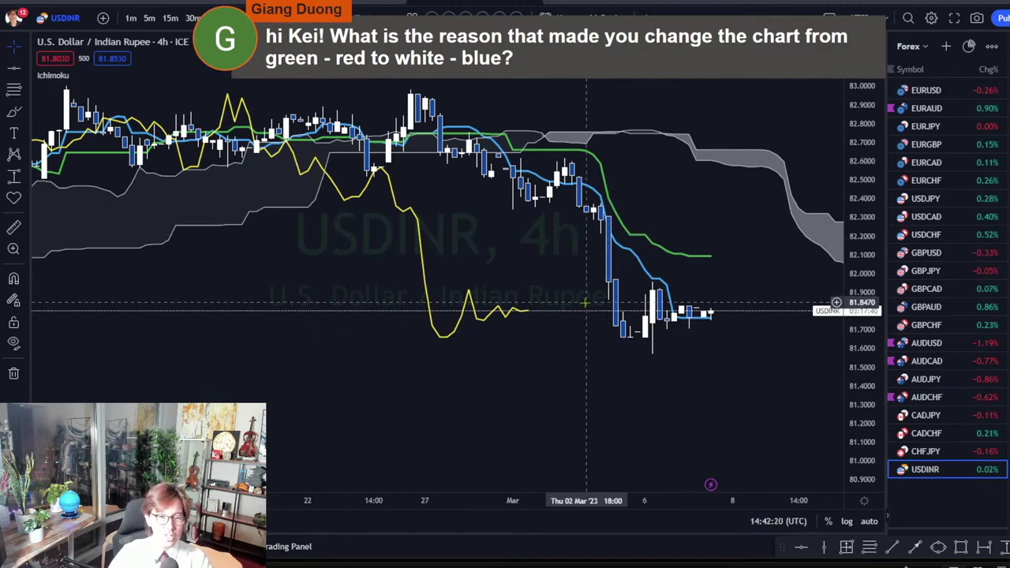
# In chart Settings > Symbol, set the down-candle body colour to white
pyautogui.rightClick(549, 274)
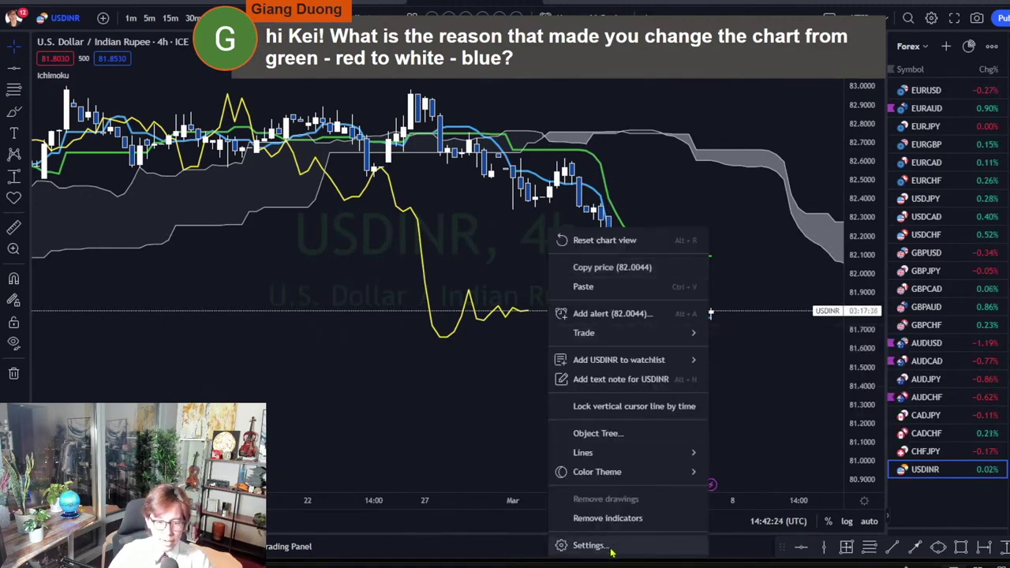
pyautogui.click(530, 347)
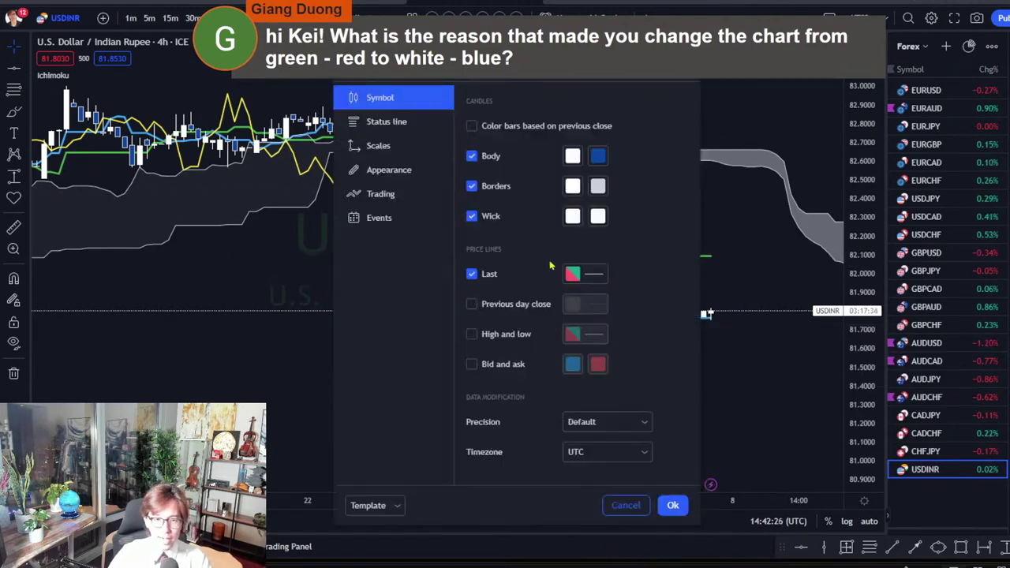
pyautogui.click(598, 157)
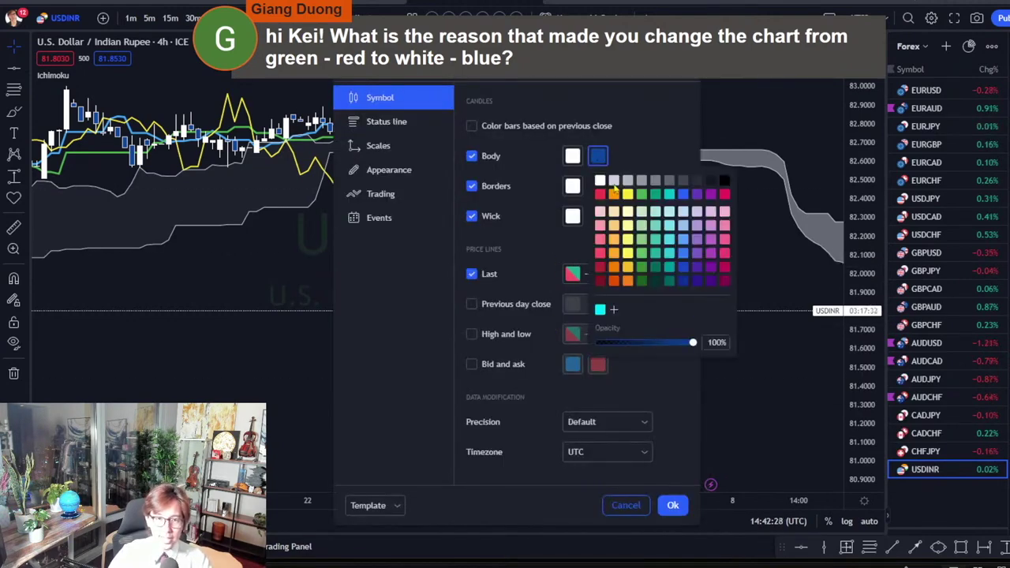
pyautogui.click(601, 181)
pyautogui.click(672, 505)
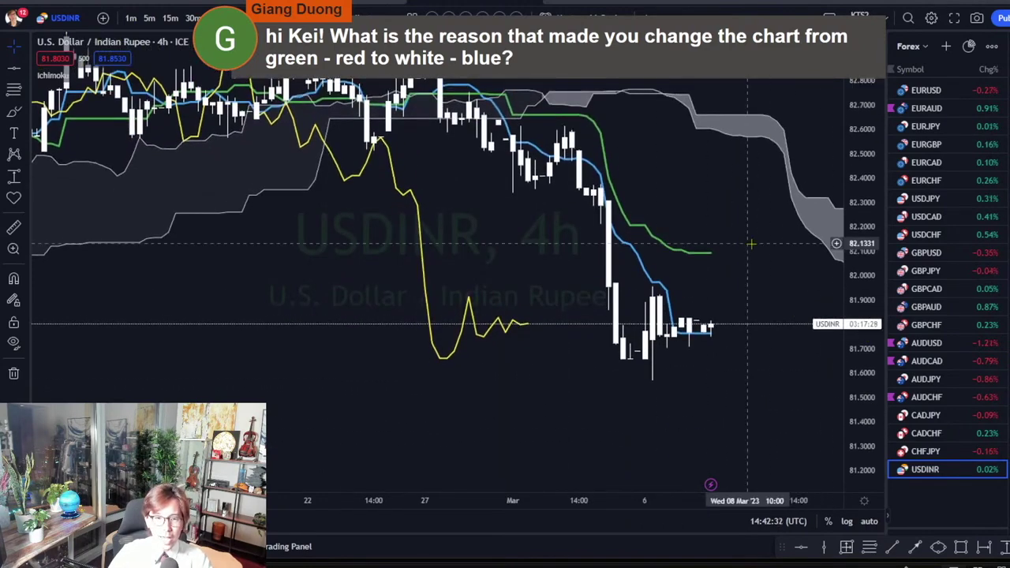
pyautogui.moveTo(749, 241); pyautogui.dragTo(608, 267)
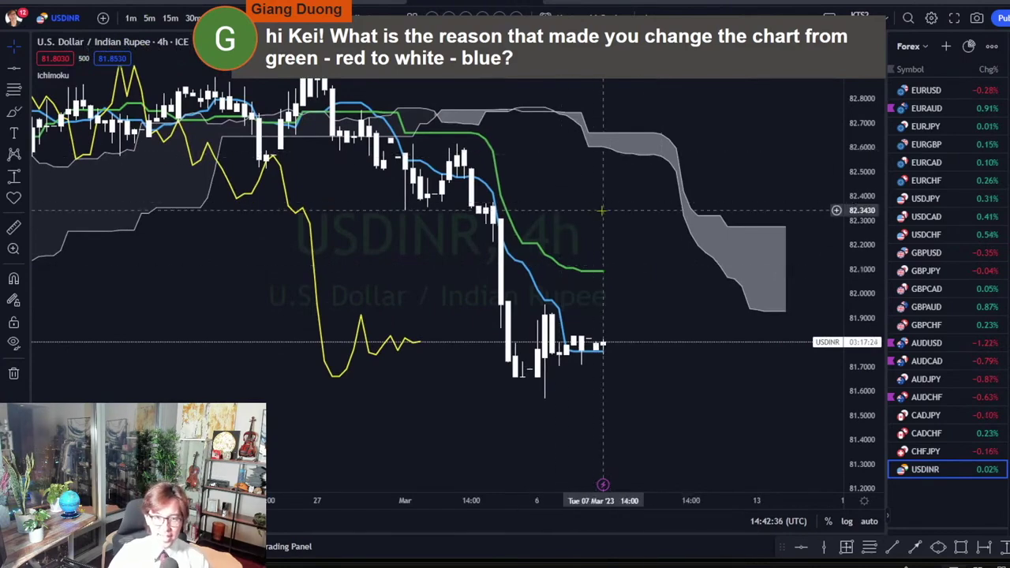
pyautogui.scroll(-5, 710, 331)
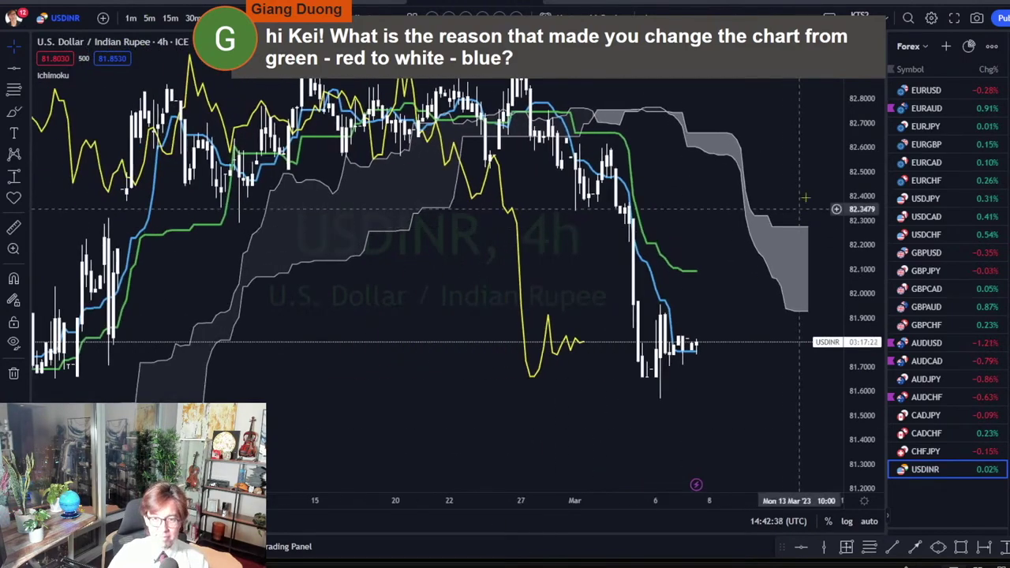
pyautogui.hscroll(3, 755, 214)
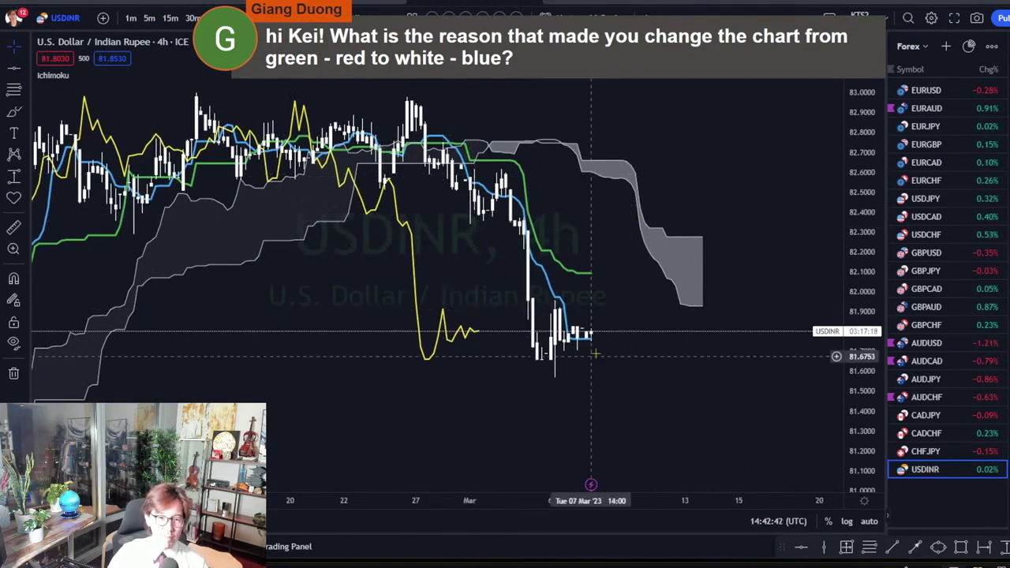
pyautogui.scroll(4, 533, 394)
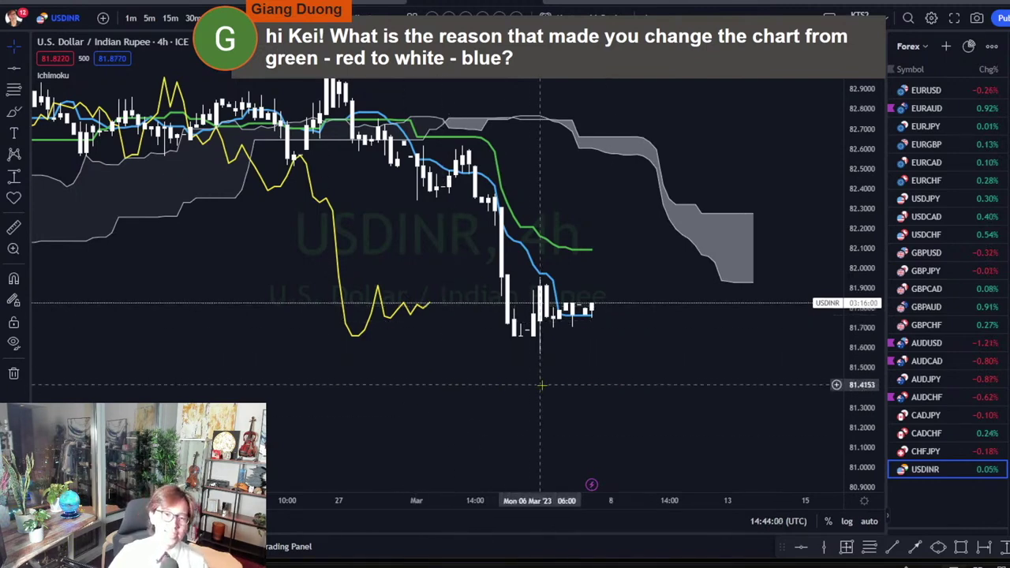
pyautogui.moveTo(558, 389); pyautogui.dragTo(582, 392)
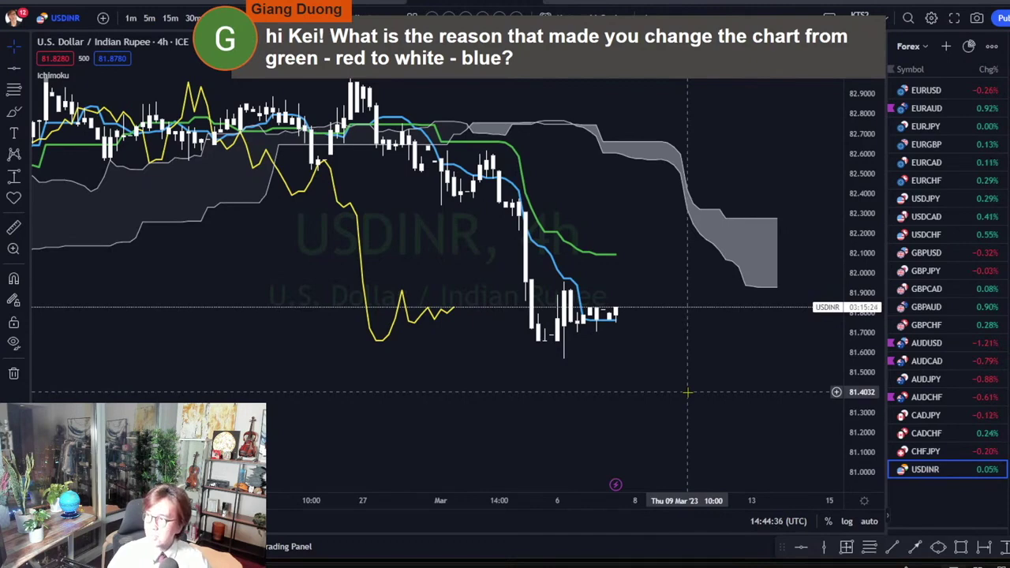
# In chart Settings > Symbol, change the down-candle body colour back to blue
pyautogui.rightClick(611, 226)
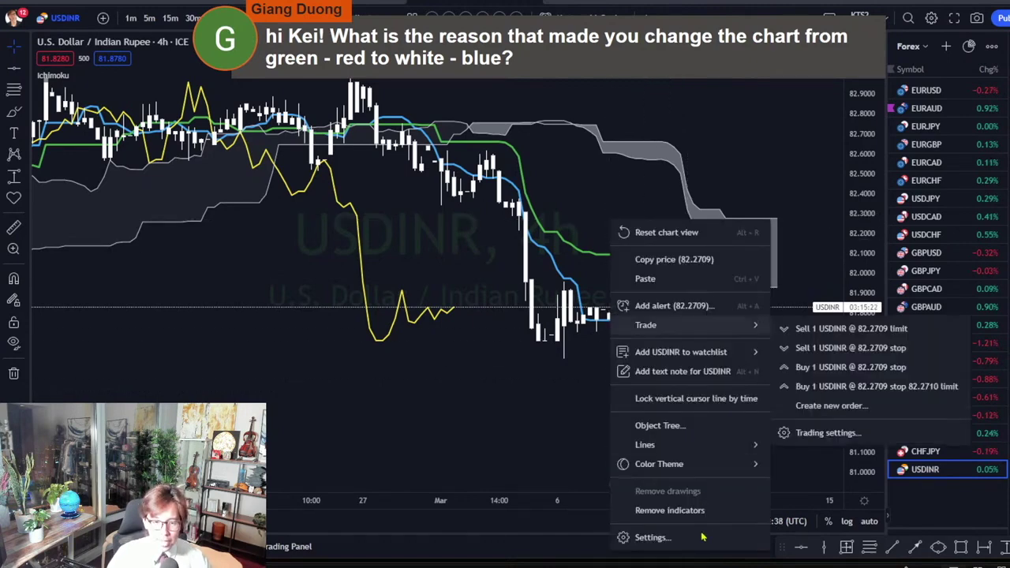
pyautogui.click(652, 538)
pyautogui.click(599, 156)
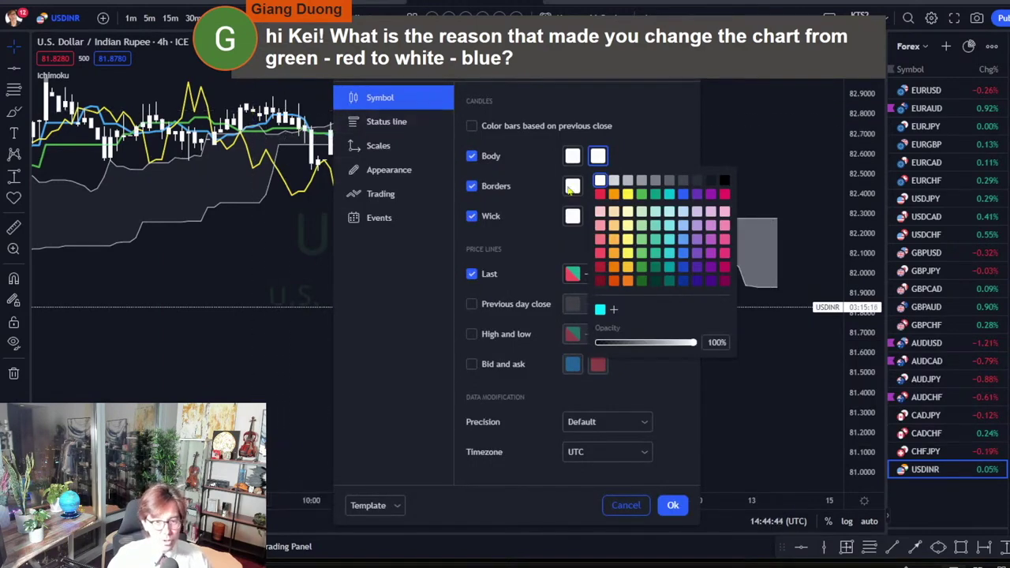
pyautogui.click(683, 269)
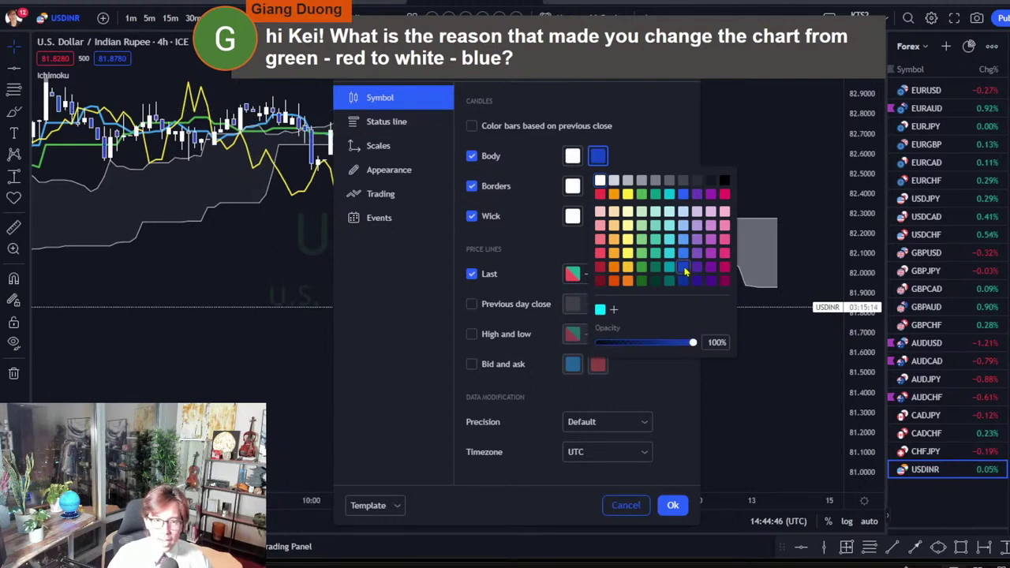
pyautogui.click(671, 507)
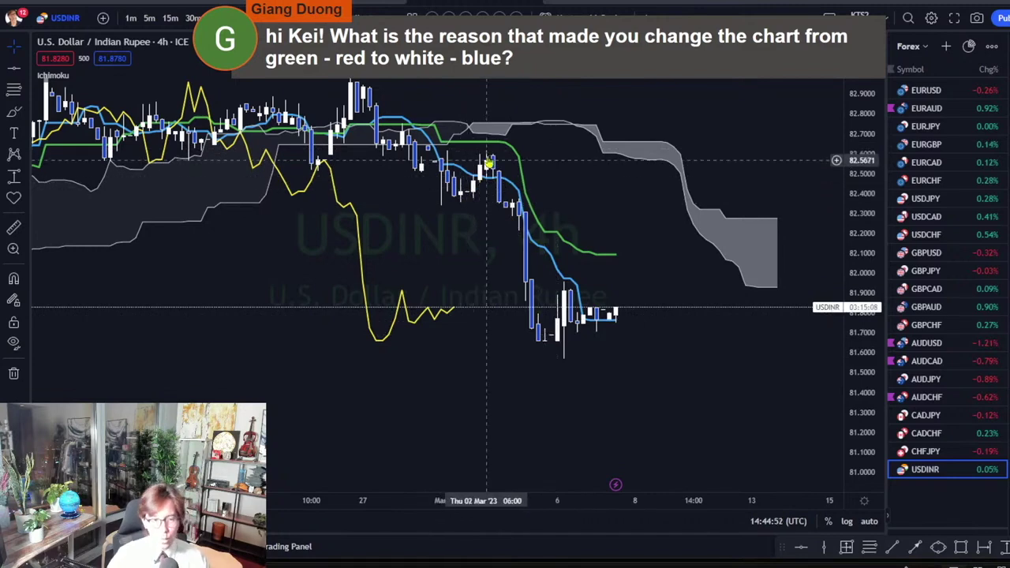
pyautogui.moveTo(478, 258); pyautogui.dragTo(540, 284)
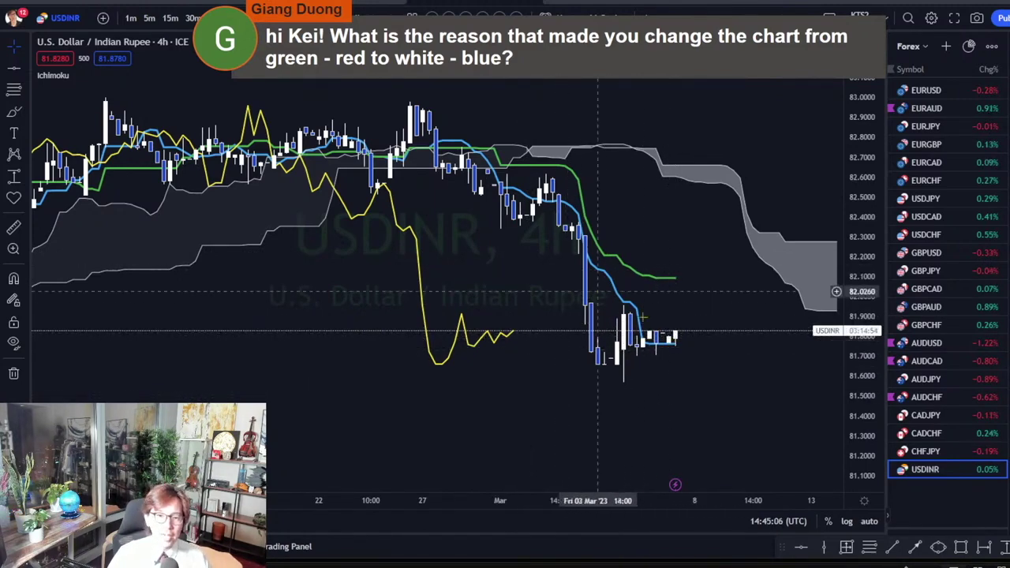
pyautogui.rightClick(657, 242)
pyautogui.click(696, 546)
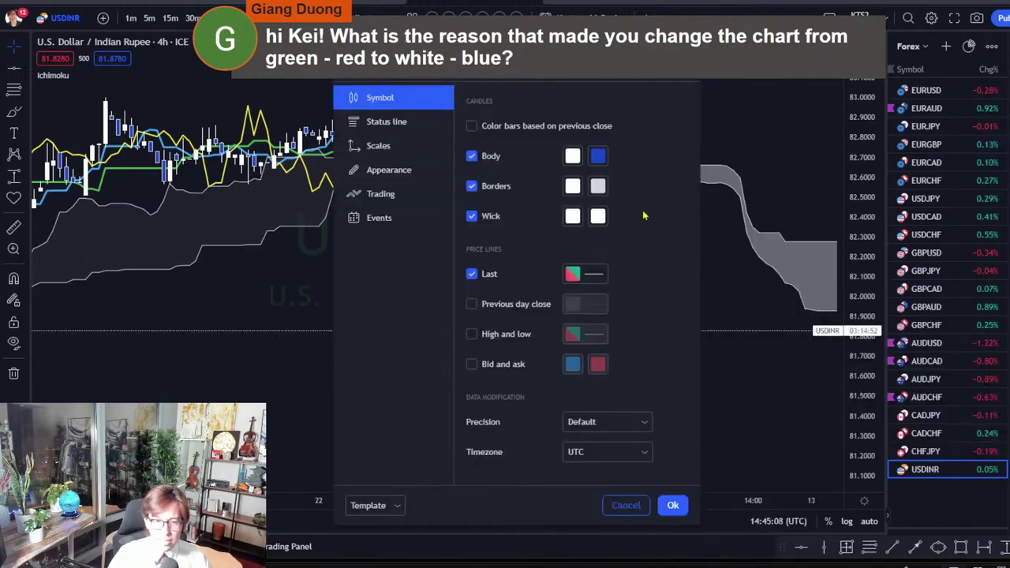
pyautogui.moveTo(505, 67); pyautogui.dragTo(647, 52)
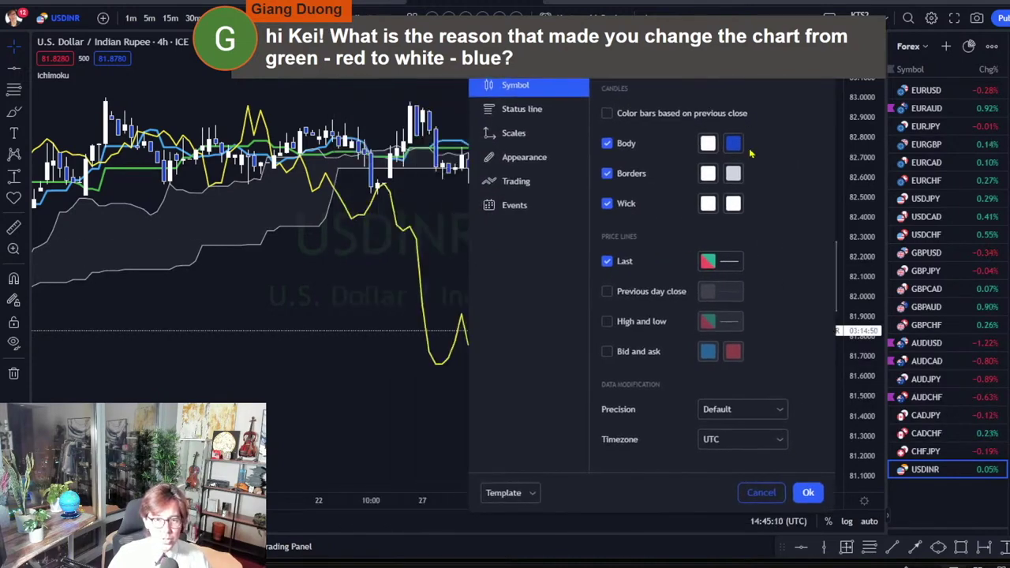
pyautogui.click(734, 143)
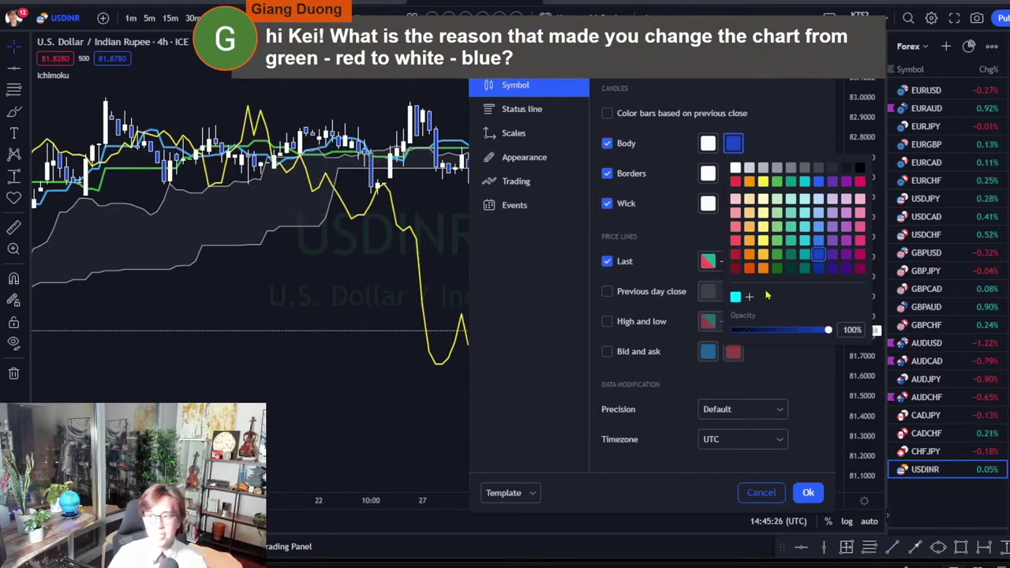
pyautogui.click(770, 125)
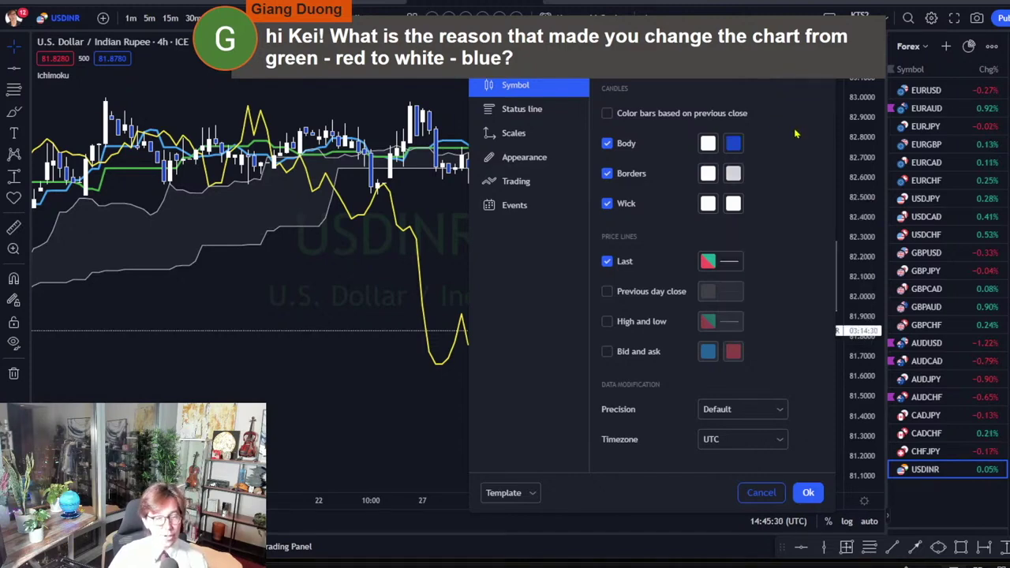
pyautogui.click(808, 493)
pyautogui.moveTo(728, 152); pyautogui.dragTo(624, 141)
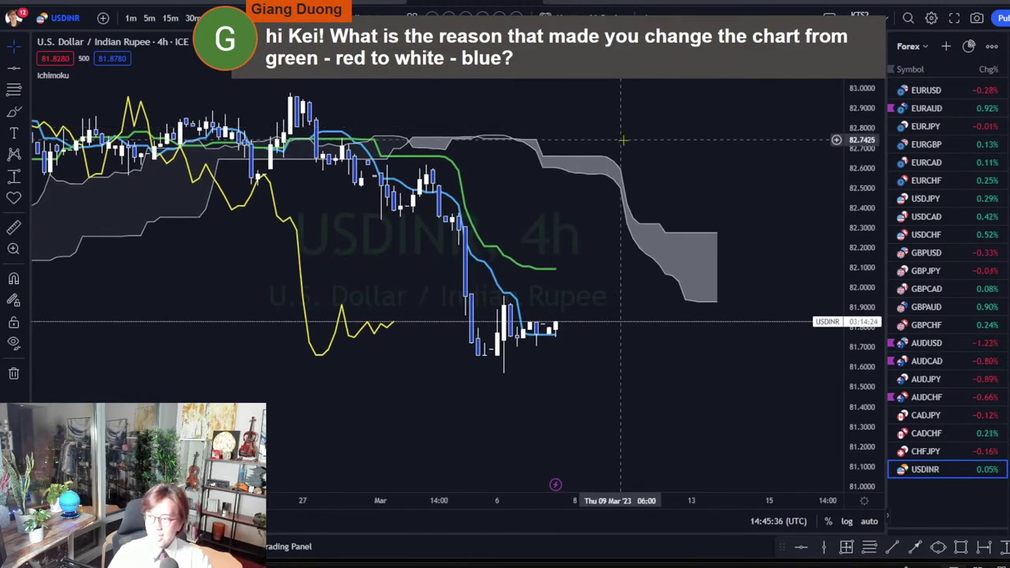